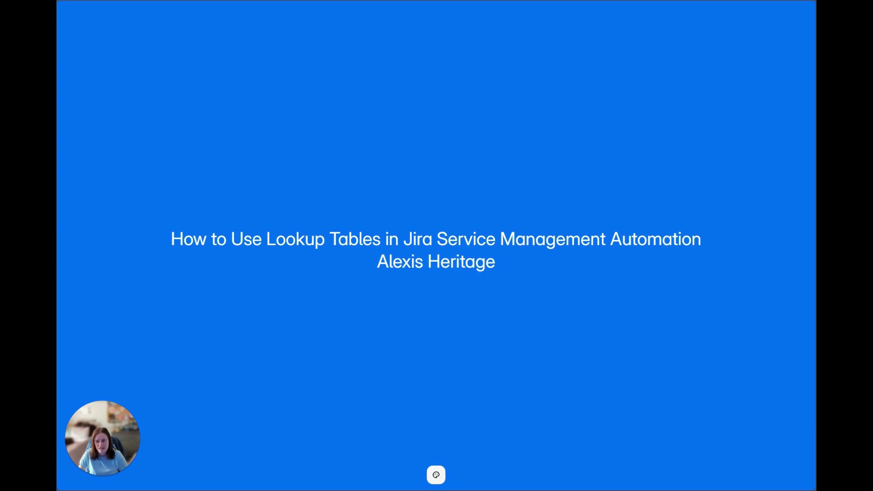
Advance the slideshow to the Components of a Lookup Table slide.
click(497, 41)
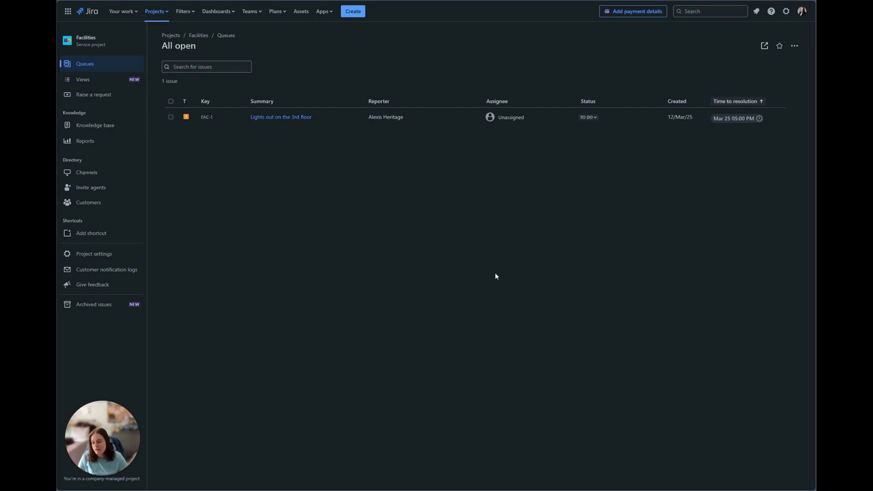
From Facilities project settings, open the Set Facilities Vendor based on Office Location automation rule.
click(106, 254)
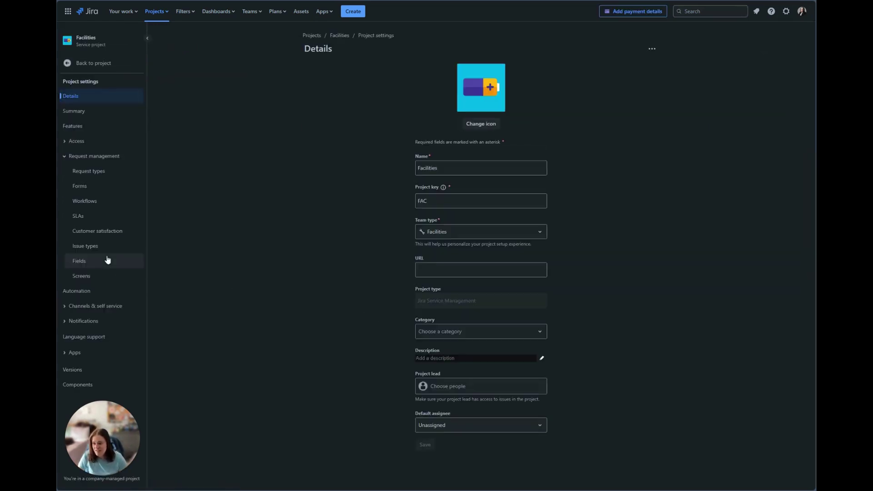
click(85, 297)
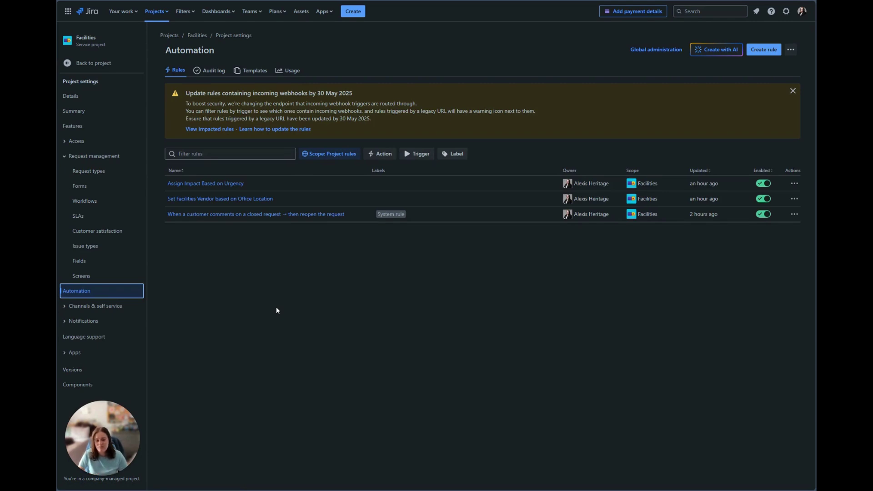
click(195, 201)
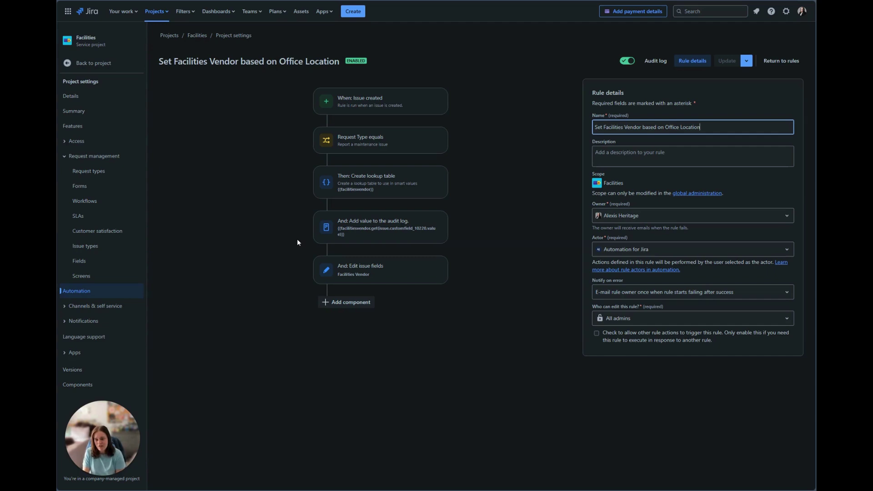
Inspect the Request Type condition and the lookup table's facilitiesvendor variable name.
click(372, 148)
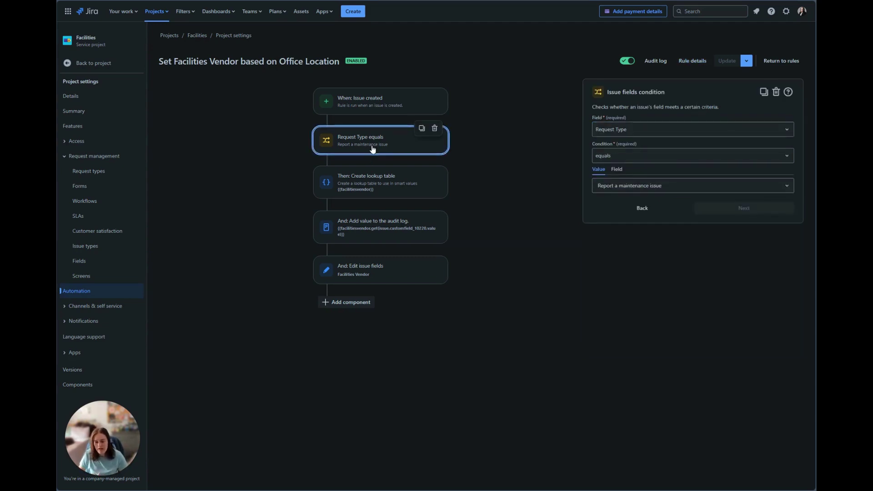
click(388, 193)
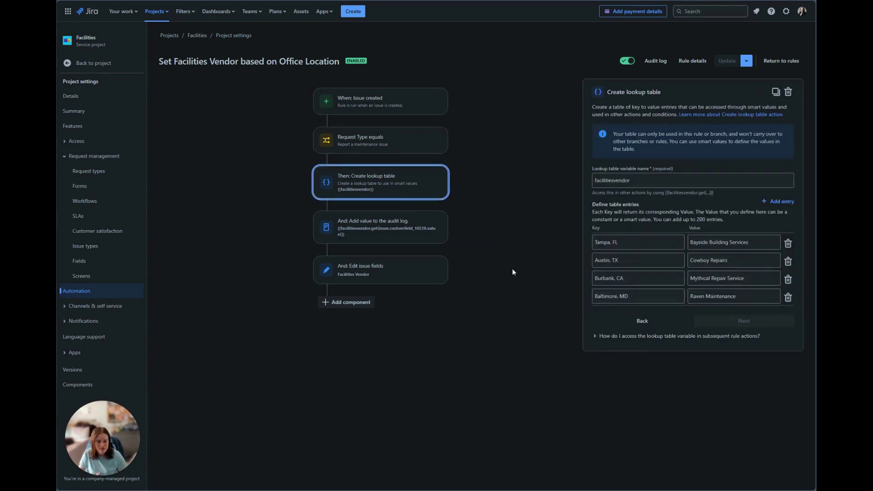
drag(642, 179, 579, 178)
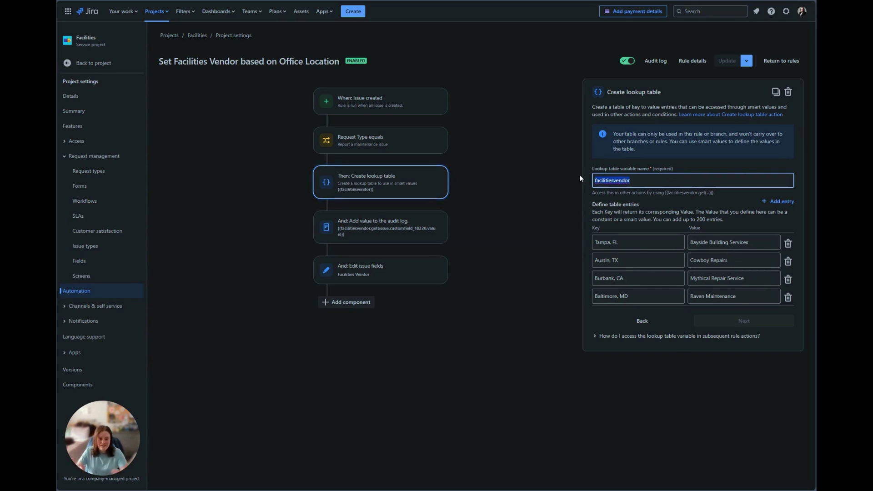
click(636, 226)
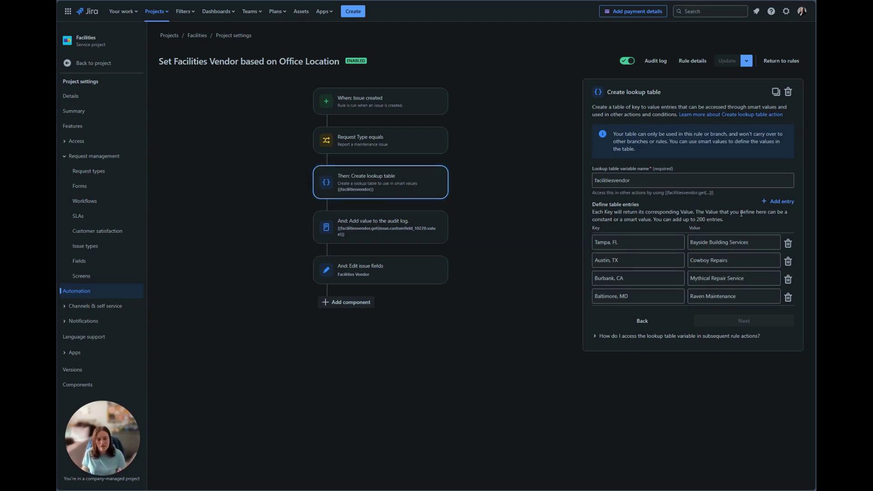
Review the Burbank, CA to Mythical Repair Service entry, then the audit-log step.
drag(624, 278, 593, 278)
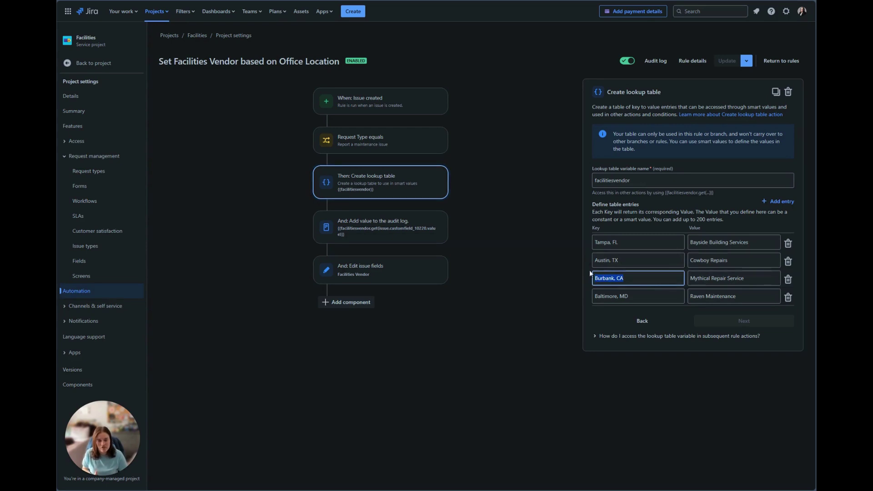
drag(763, 277, 680, 268)
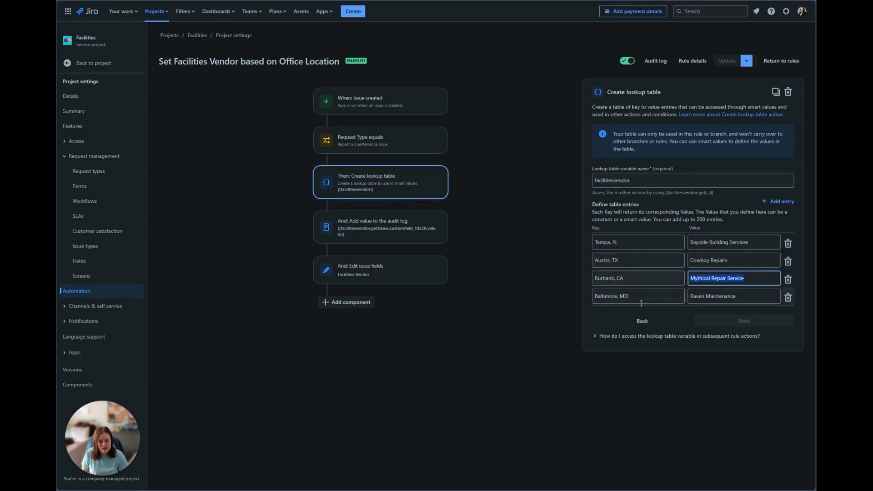
click(373, 230)
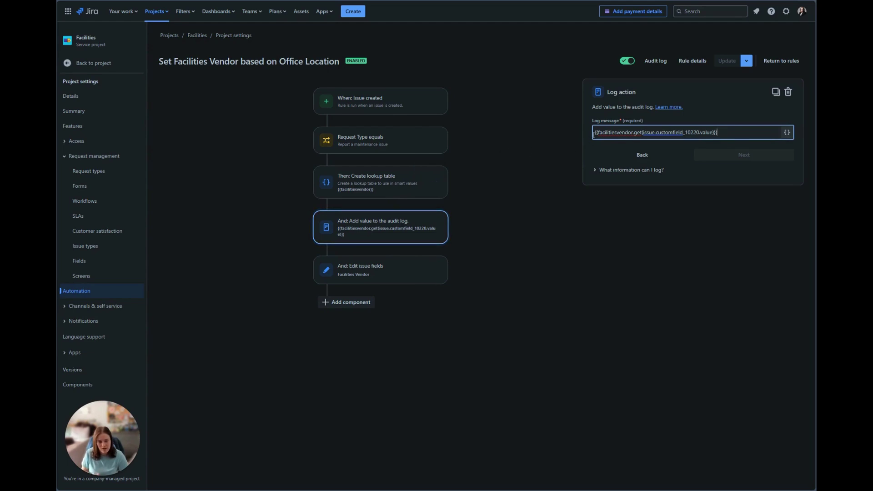
Examine the log message's facilitiesvendor lookup keyed on issue.customfield_10220.
drag(594, 134, 644, 136)
click(645, 135)
drag(644, 135, 702, 139)
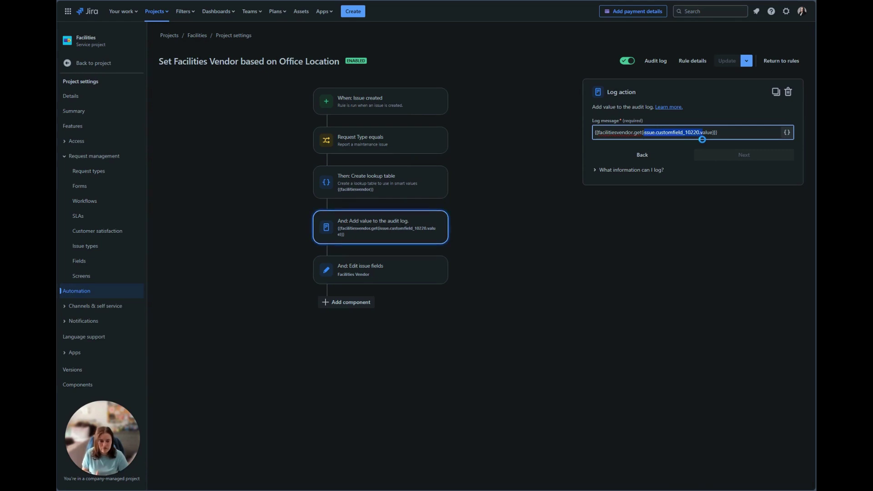
click(724, 135)
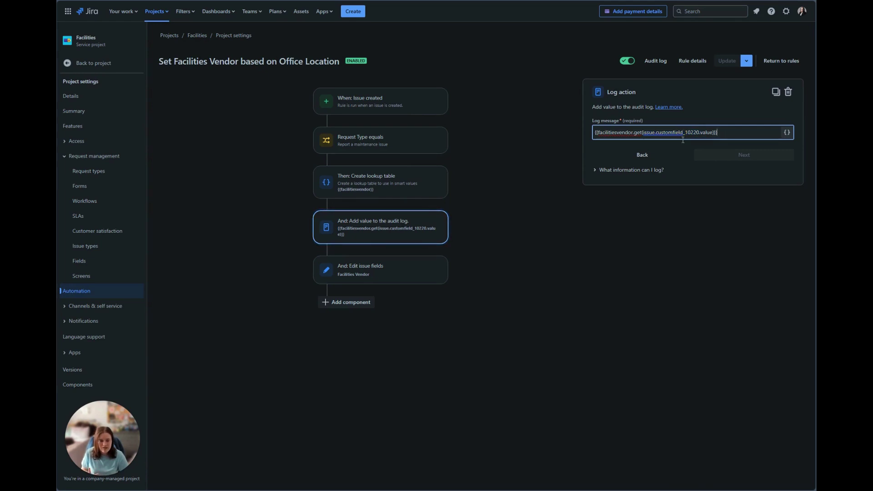
Revisit the lookup table's Burbank, CA key and its Mythical Repair Service value.
click(373, 175)
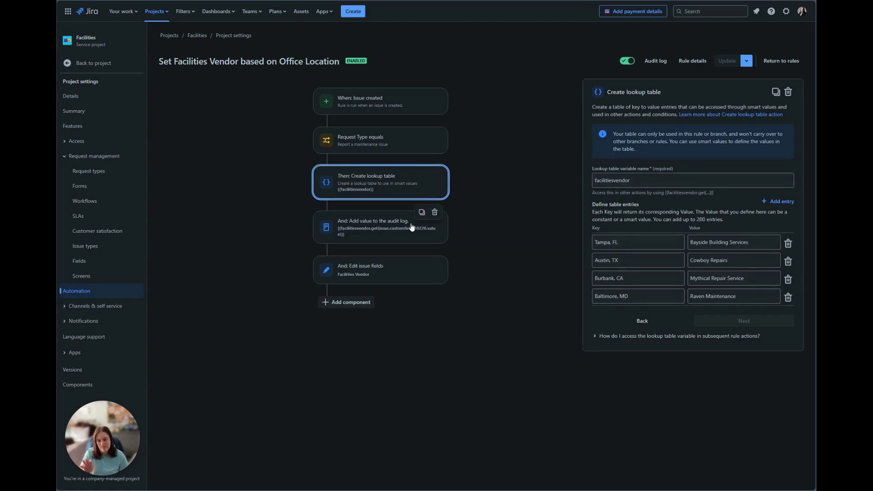
triple_click(637, 278)
click(378, 232)
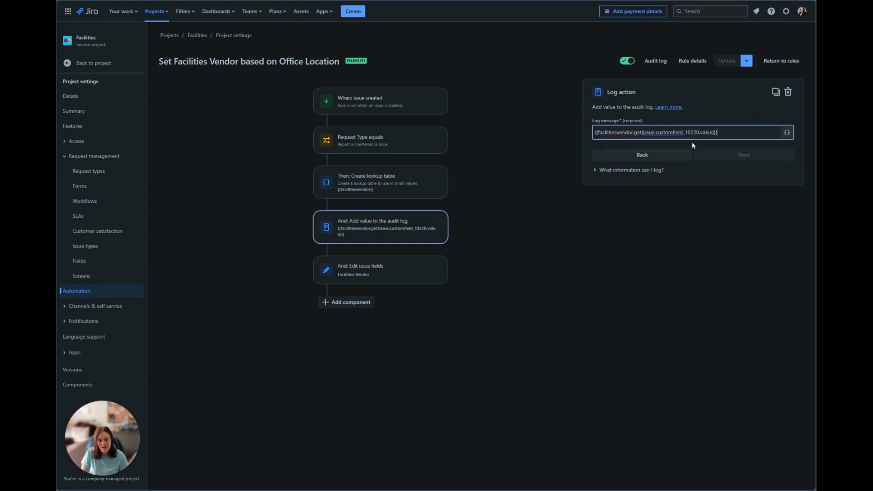
click(389, 185)
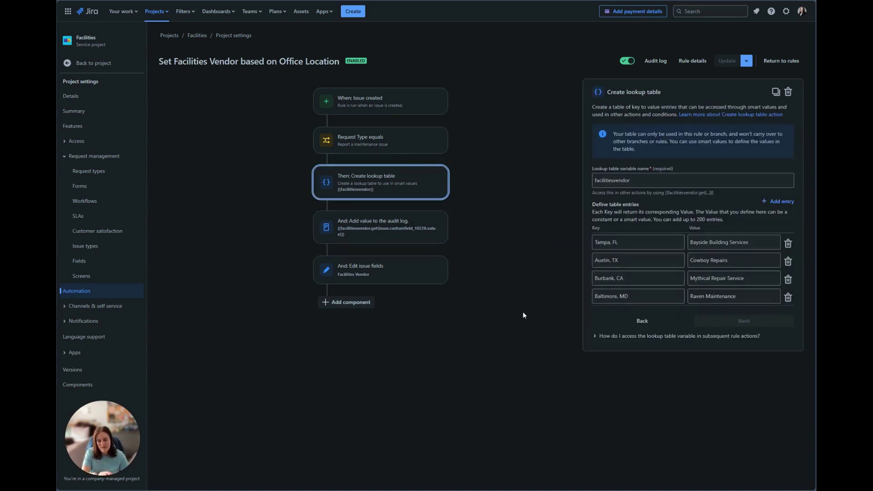
drag(705, 229, 691, 228)
drag(626, 278, 607, 277)
drag(765, 278, 689, 278)
click(502, 251)
Check the audit-log and Edit issue fields steps, then return to the rules list.
click(354, 231)
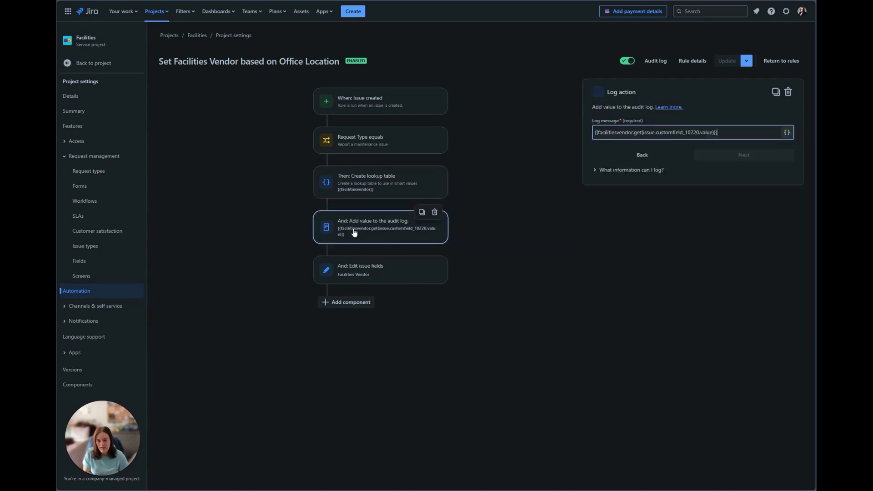
click(369, 278)
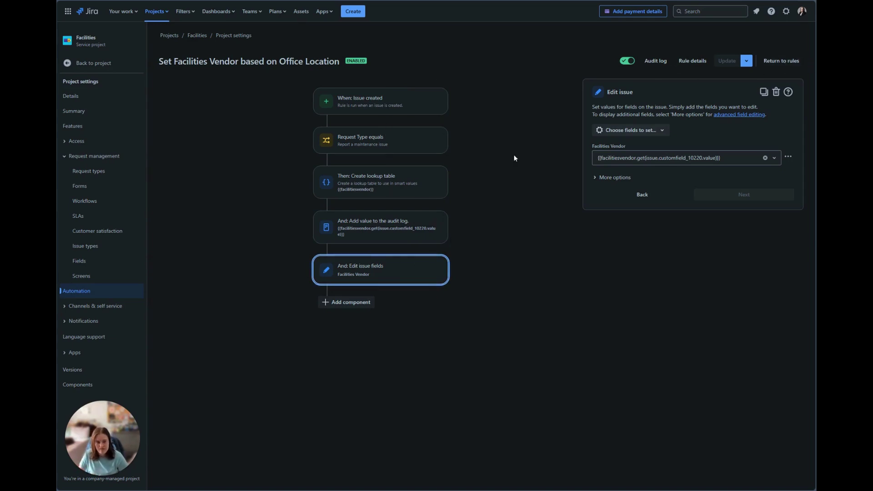
click(780, 61)
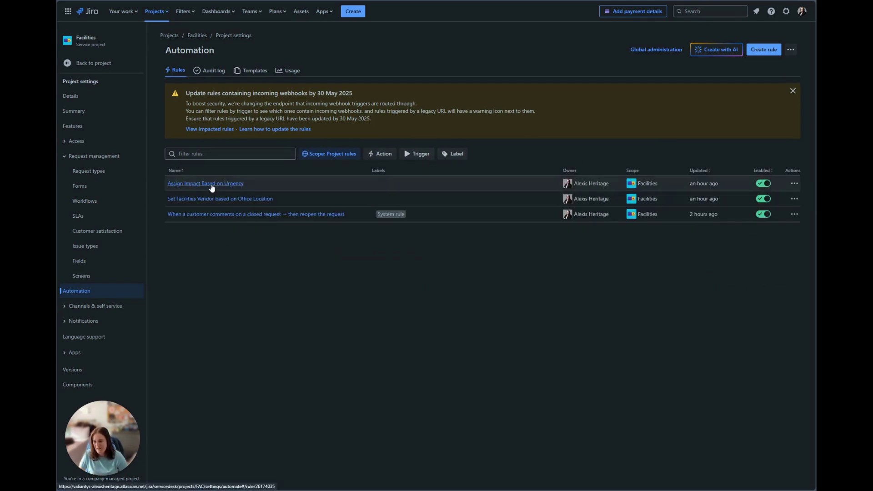
Open the Assign Impact Based on Urgency rule's lookup table and its urgency variable name.
click(211, 184)
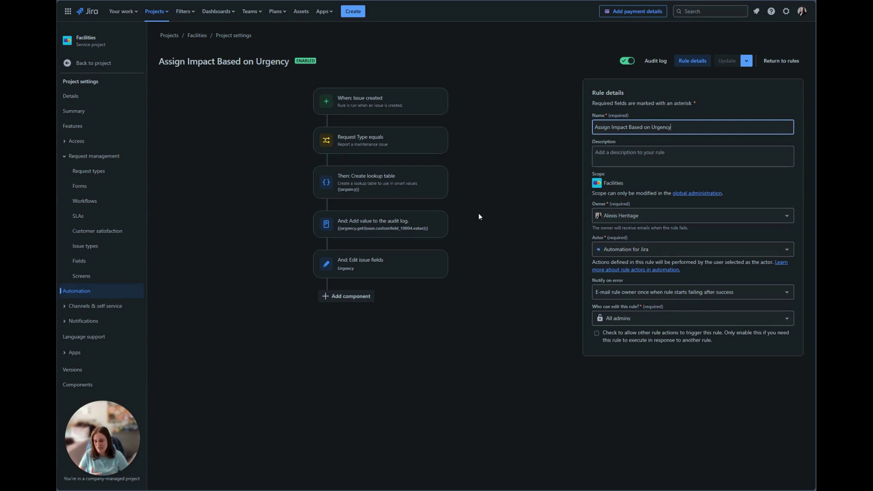
click(406, 179)
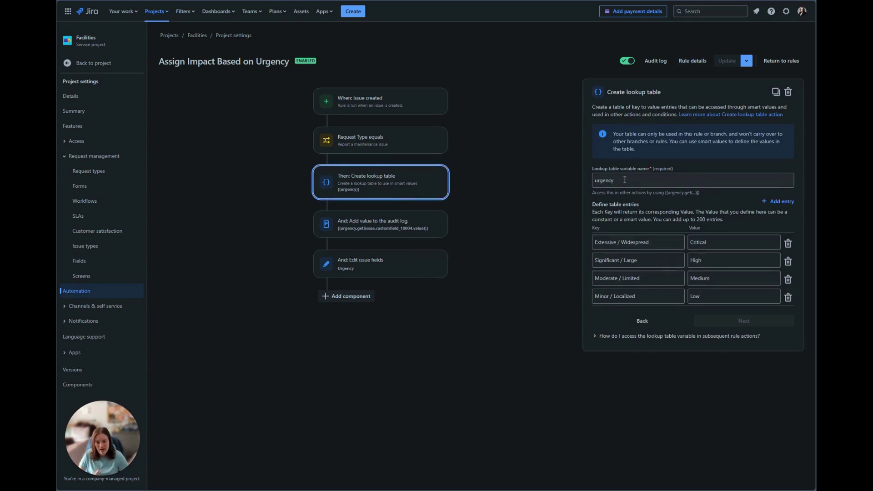
drag(625, 181, 603, 178)
click(525, 261)
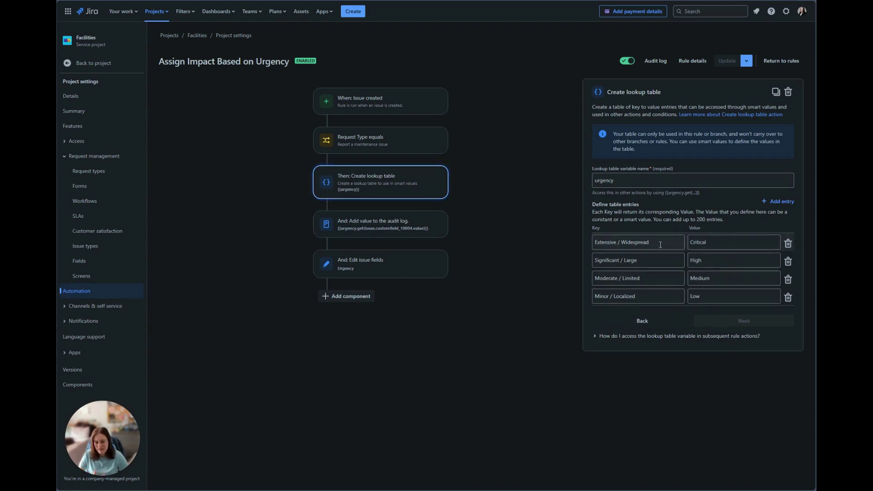
Go through the entries from Extensive / Widespread → Critical through High, Medium and Low.
drag(649, 242, 590, 242)
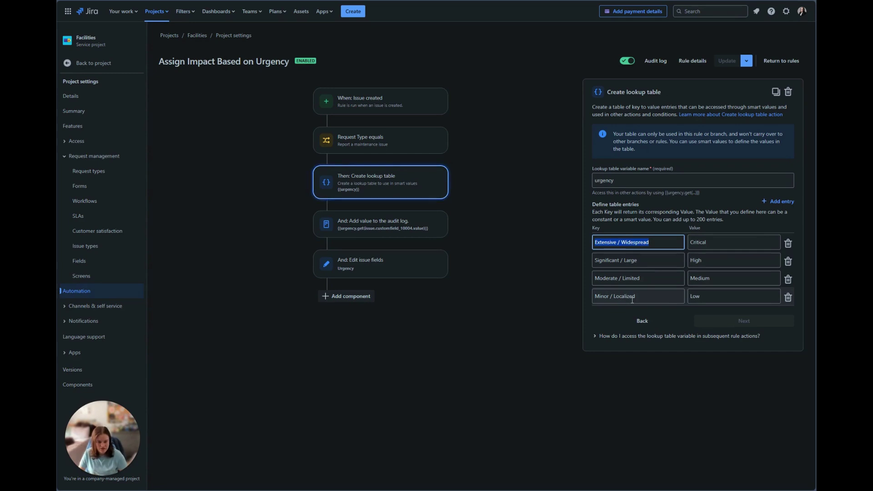
key(Tab)
double_click(706, 260)
double_click(720, 277)
key(Tab)
key(Tab)
key(Tab)
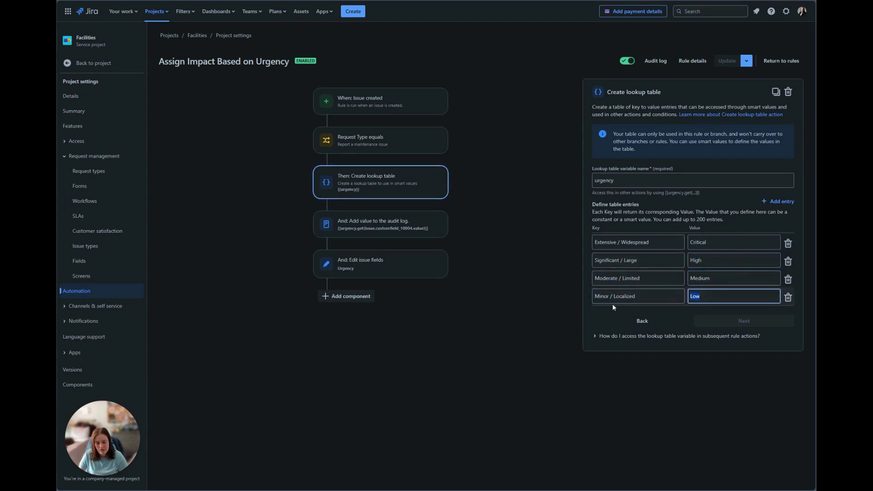
click(708, 221)
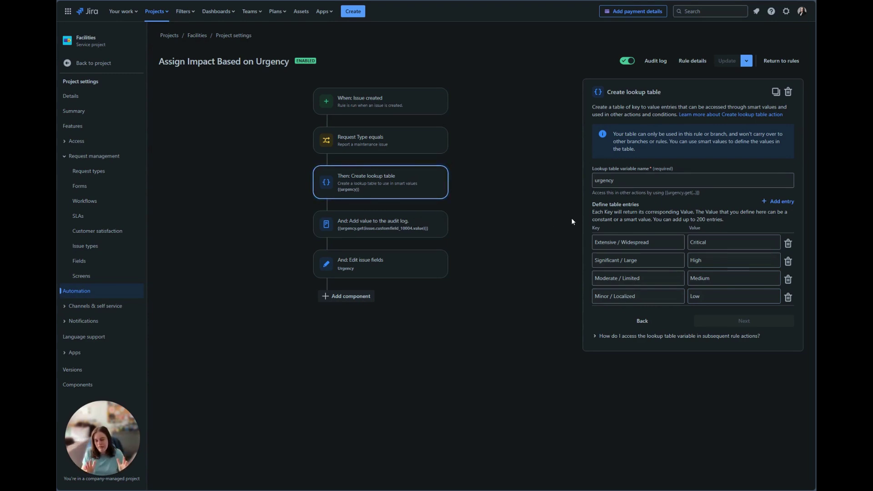
Compare the audit-log step with the lookup table's Minor / Localized → Low entry.
click(373, 231)
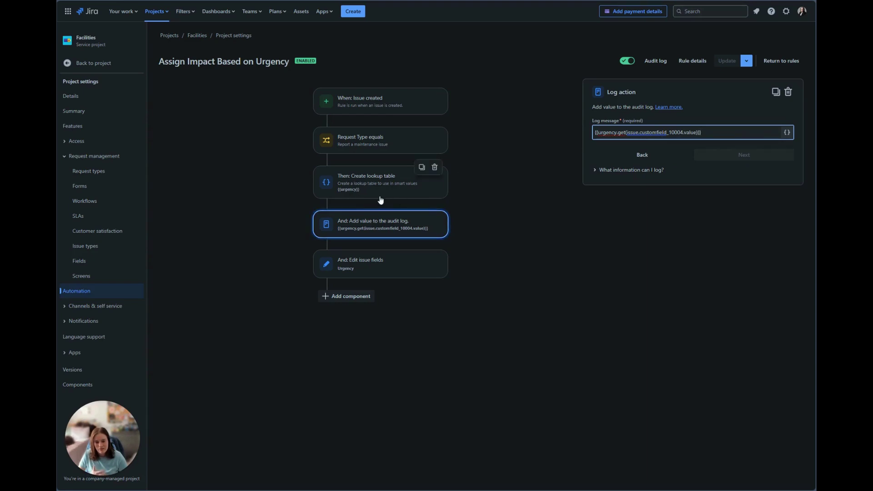
click(364, 183)
drag(613, 296, 636, 296)
click(361, 230)
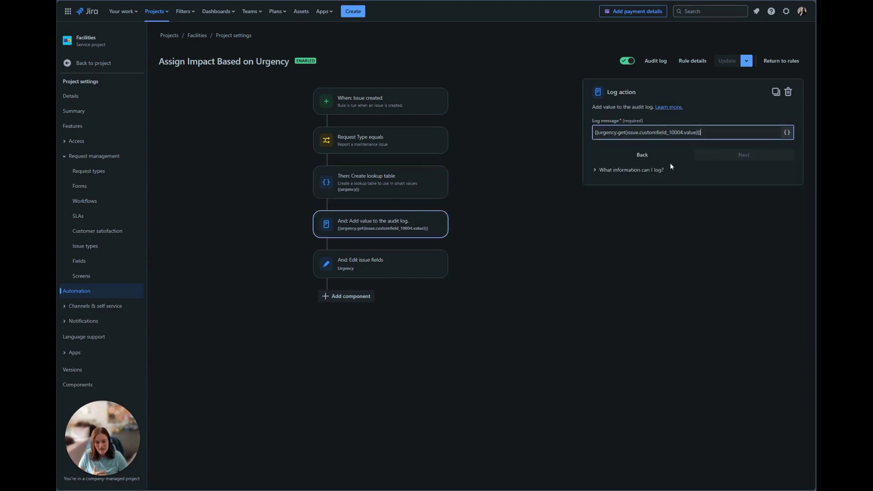
click(382, 185)
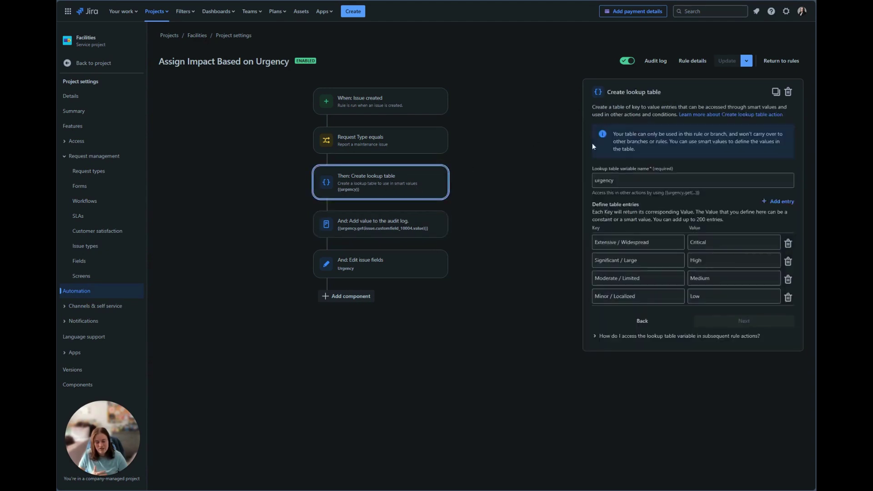
triple_click(628, 296)
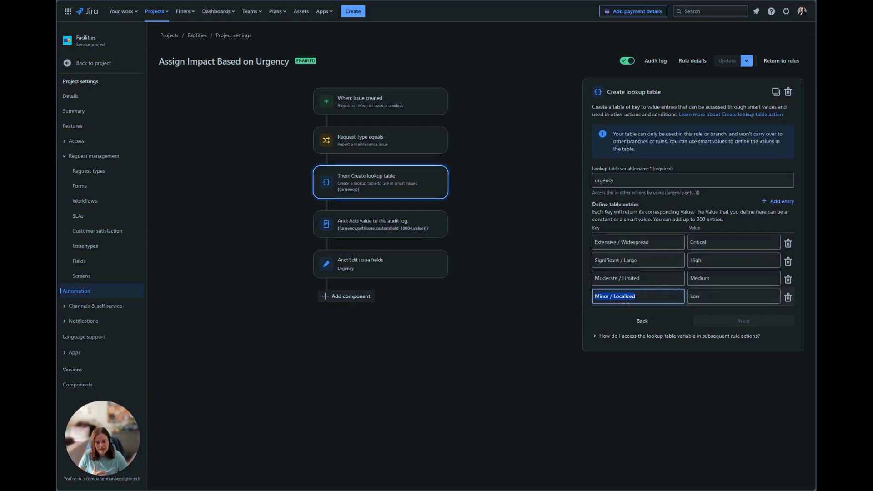
click(688, 299)
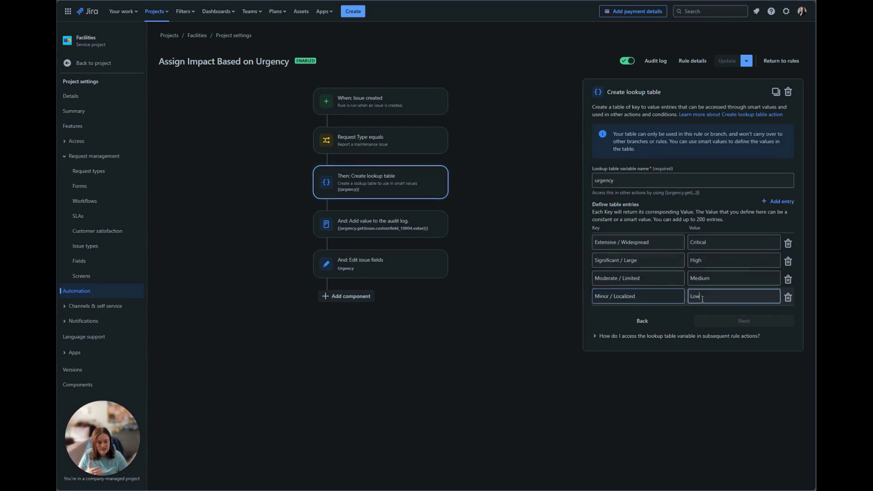
Check the Edit issue fields step's Urgency options unchanged, then return to the rules list.
click(345, 226)
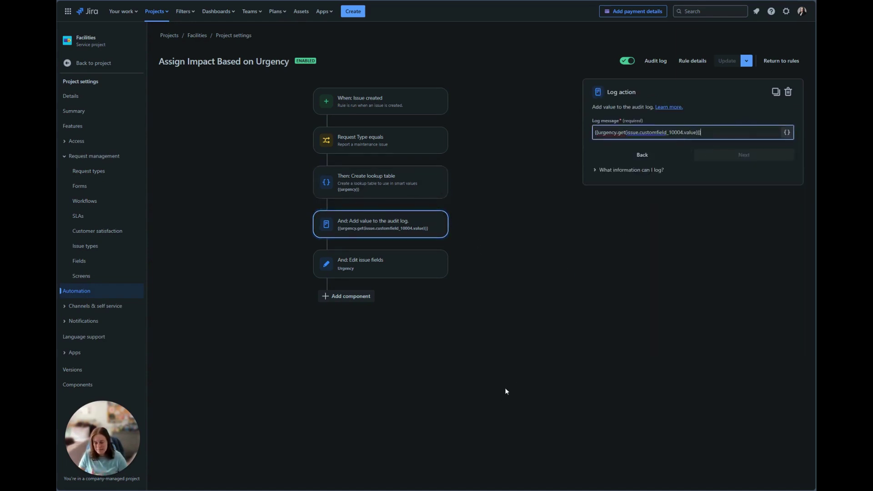
click(362, 261)
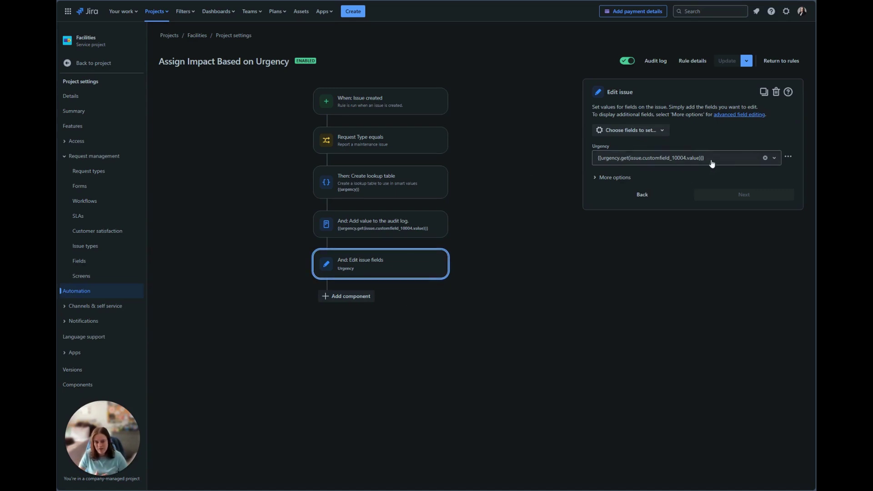
click(680, 159)
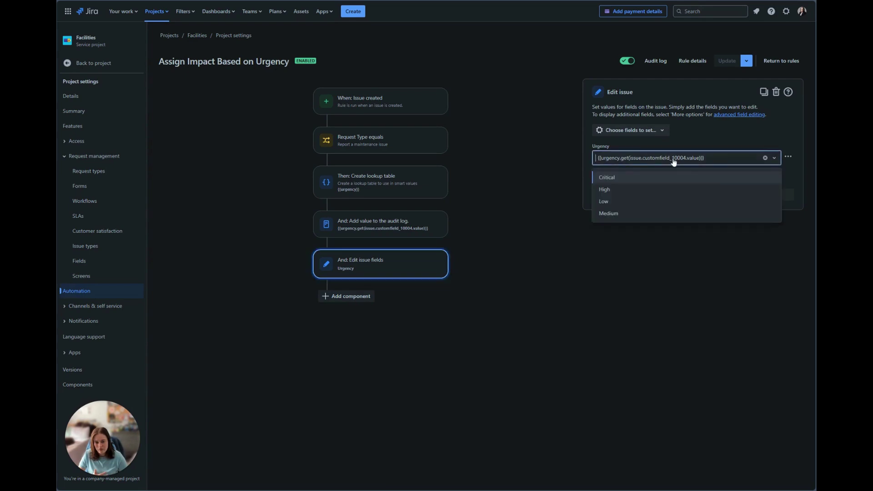
click(697, 390)
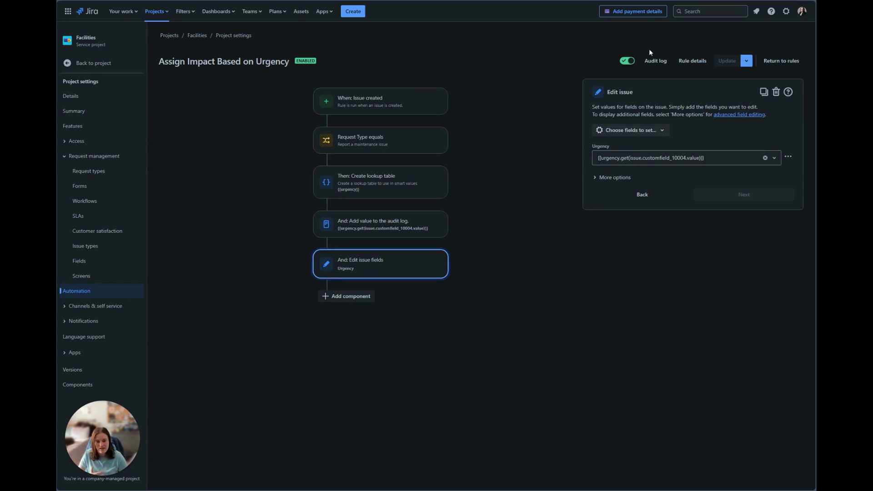
click(792, 64)
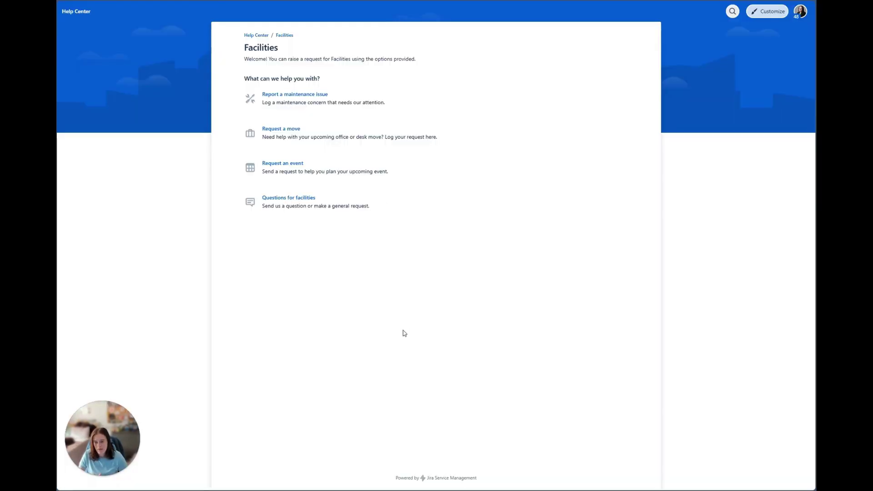
Start a Report a maintenance issue request titled 'Lights are out on the second floor' with a description.
click(334, 107)
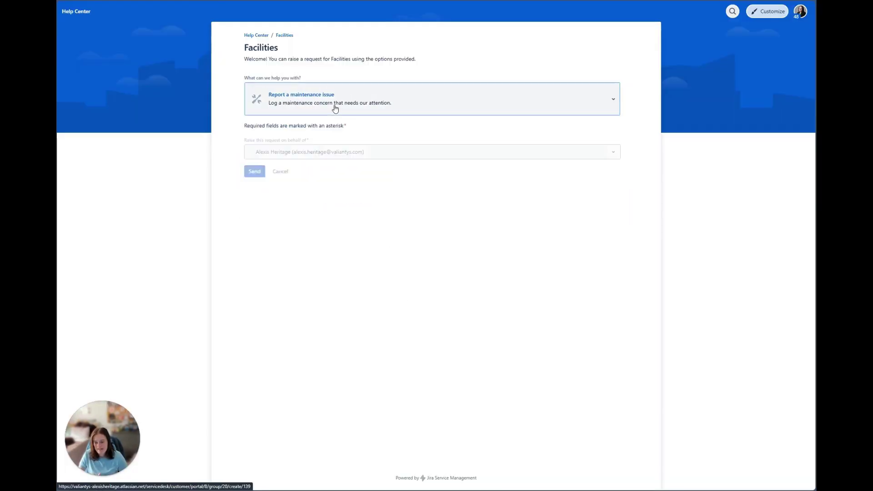
click(308, 173)
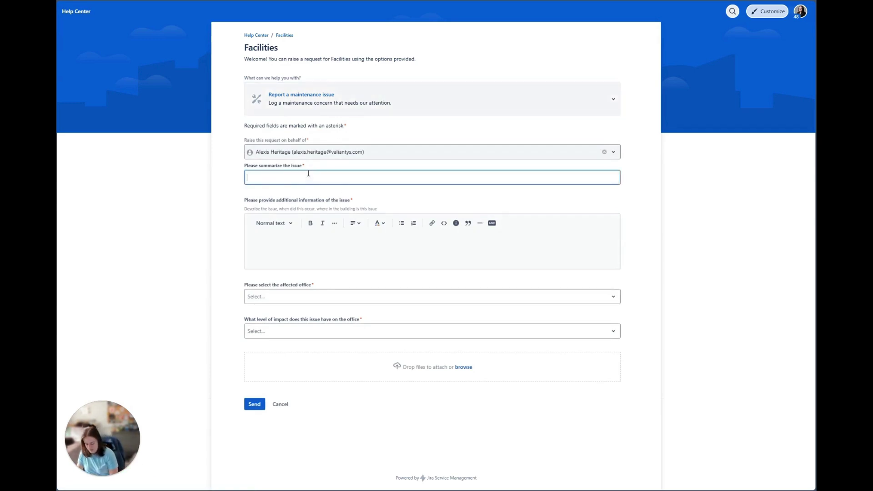
text(Lights are out on the second floor)
key(Tab)
text(Second floor lights of burbank office are not turning on. Light switch is not working)
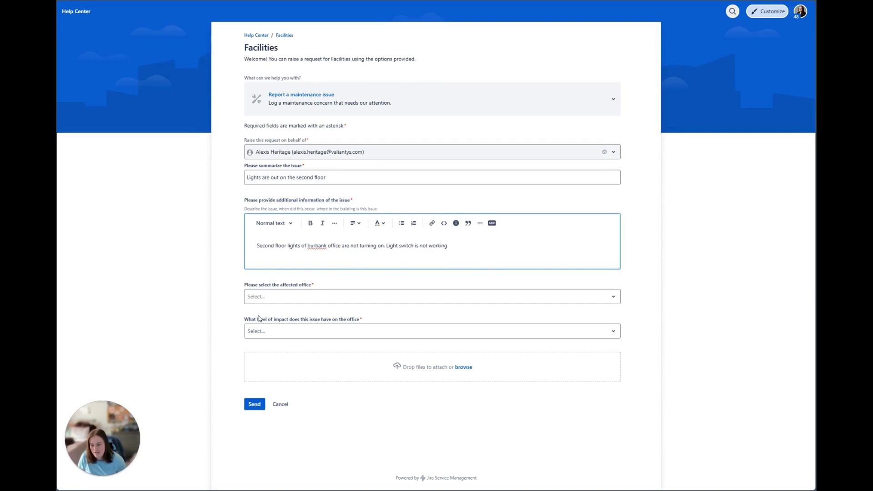
drag(242, 286, 315, 288)
Set affected office Burbank, CA and impact Significant / Large, then send the request.
click(322, 298)
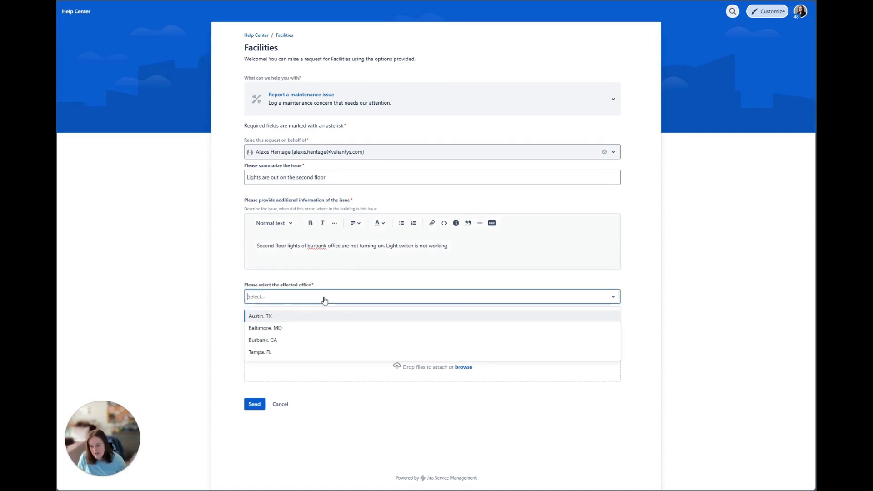
click(273, 340)
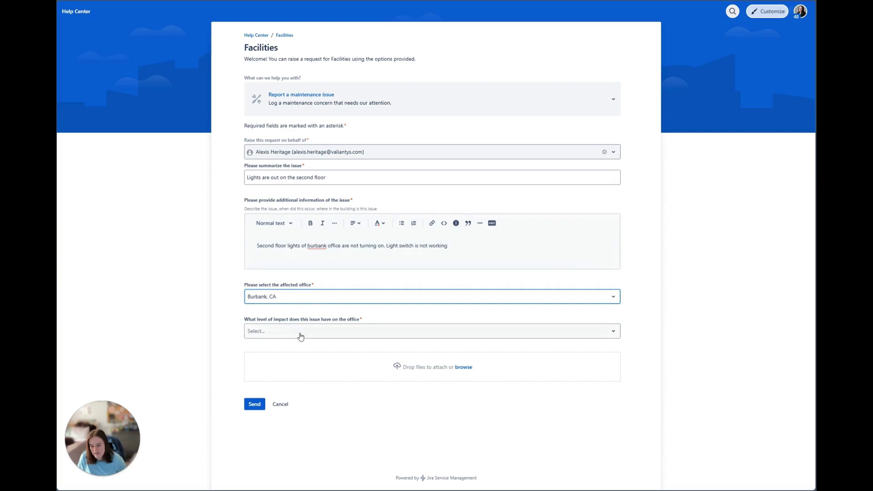
click(301, 335)
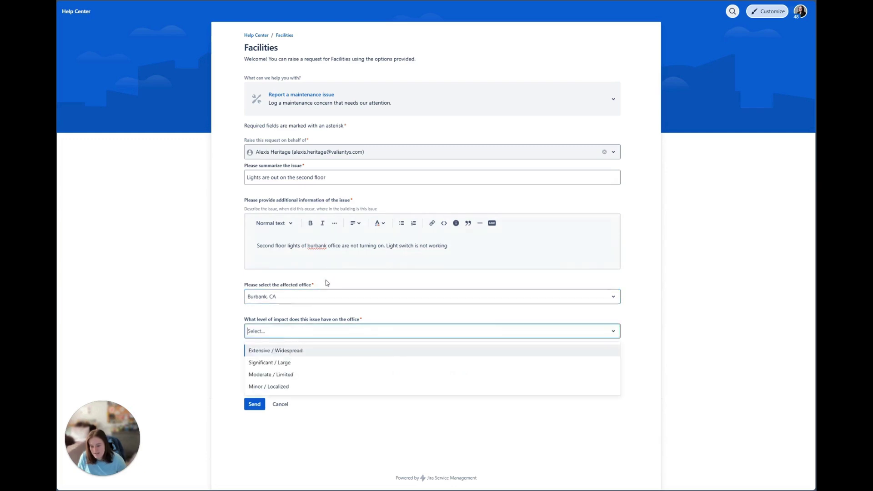
click(313, 363)
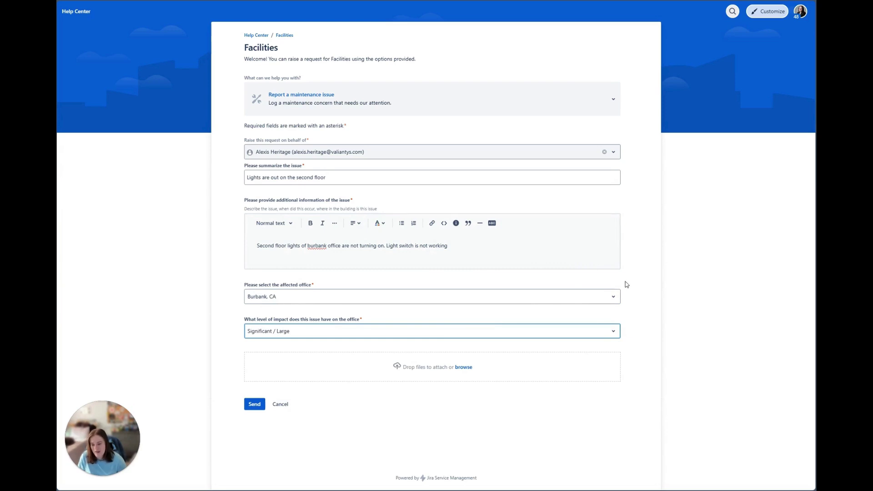
click(256, 403)
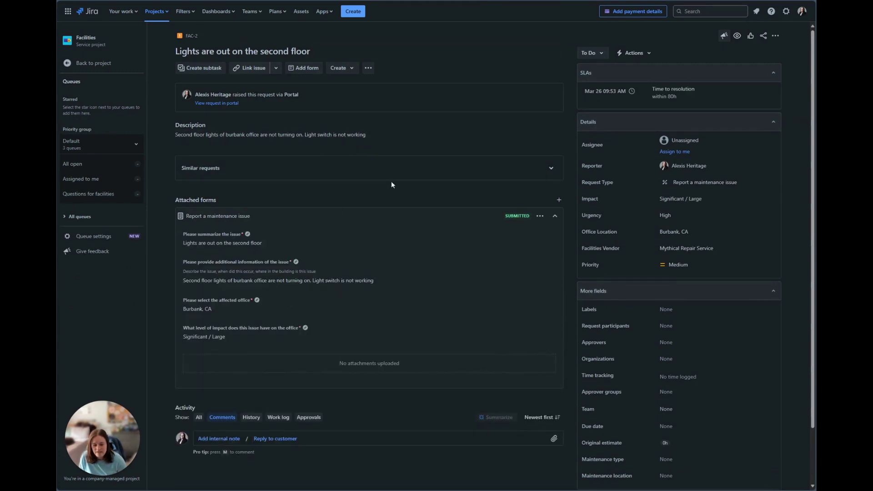
On FAC-2, point out office Burbank, CA and Facilities Vendor Mythical Repair Service.
drag(692, 231, 655, 232)
drag(718, 249, 653, 250)
click(798, 203)
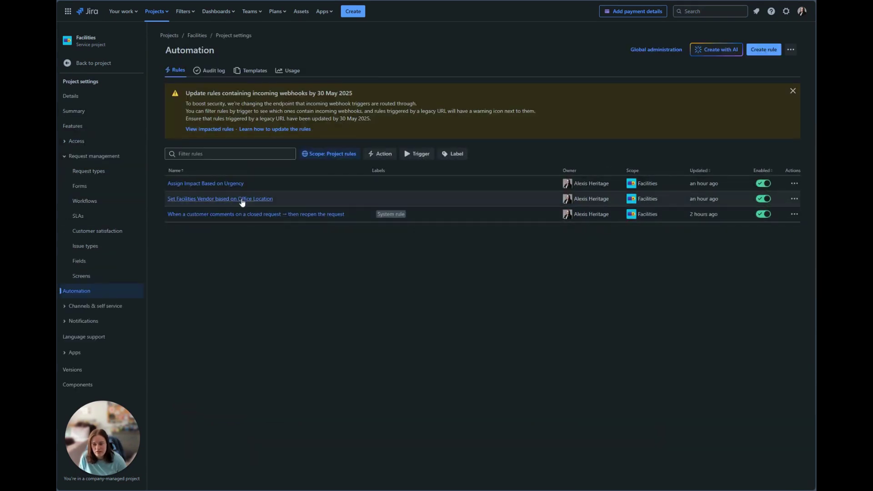
Confirm the vendor rule's latest audit-log run logged Mythical Repair Service.
click(239, 199)
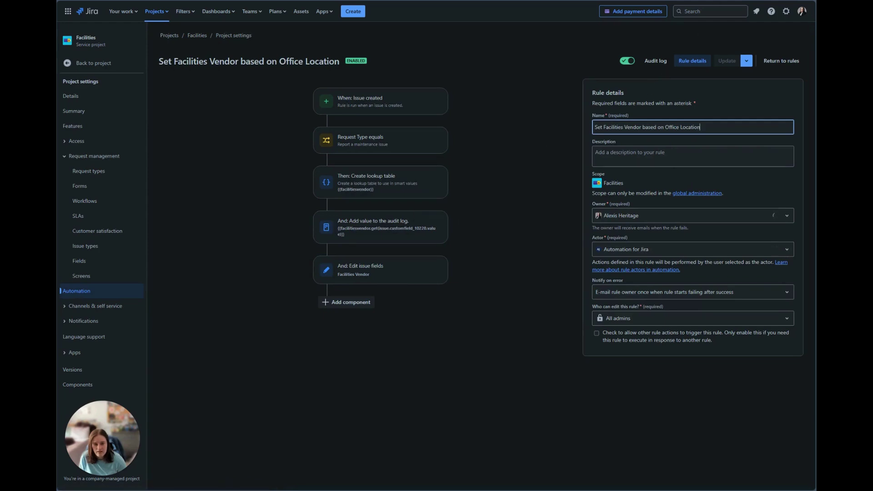
click(655, 61)
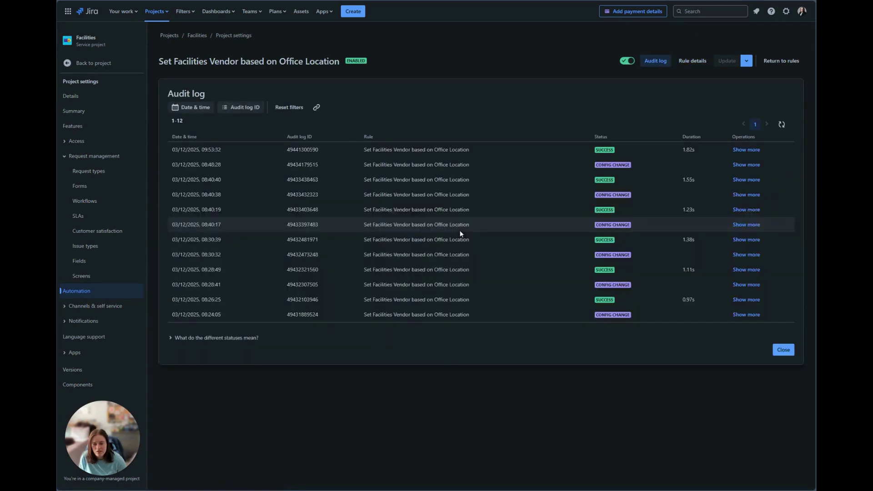
click(746, 150)
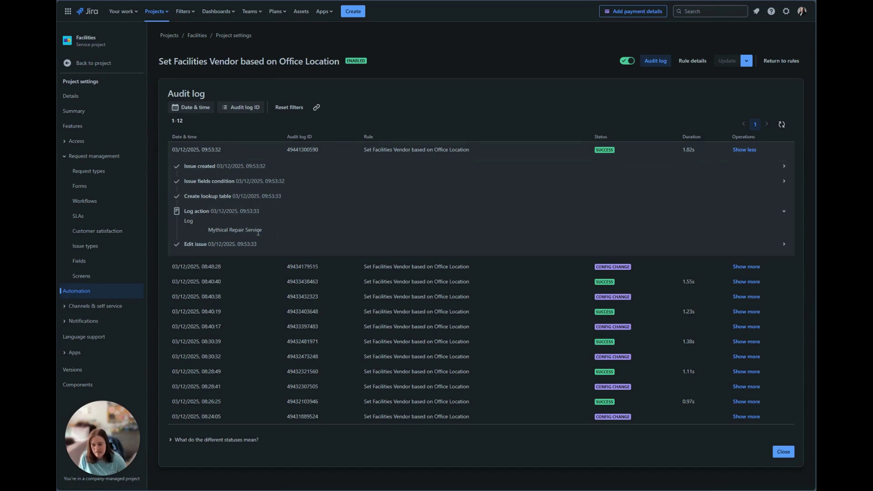
drag(263, 230, 215, 230)
click(213, 243)
click(781, 61)
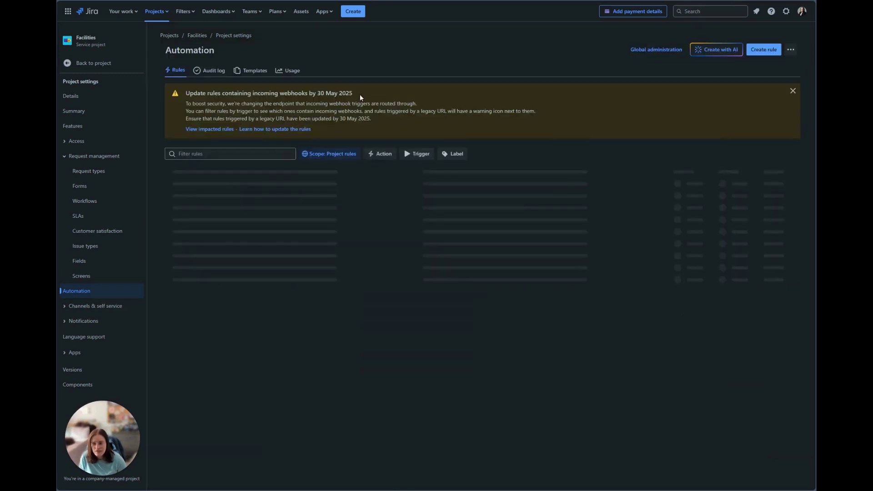
Confirm the Assign Impact Based on Urgency rule's latest audit-log run logged High.
click(212, 185)
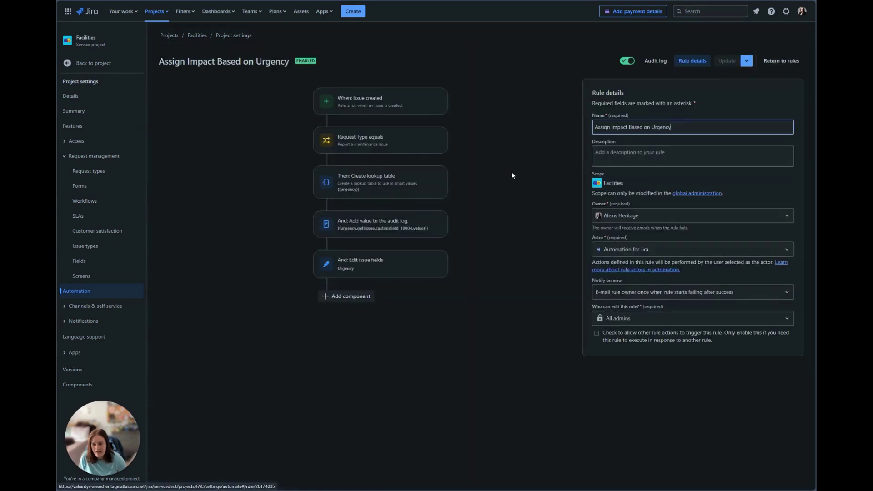
click(655, 65)
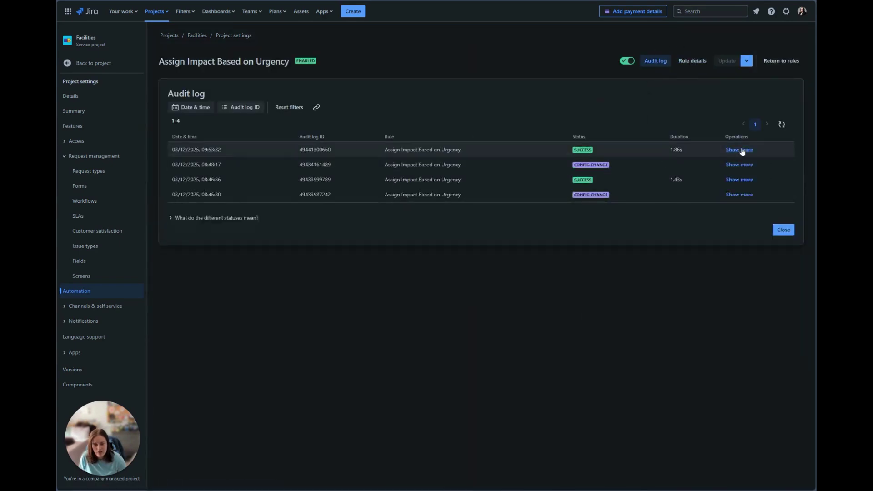
click(745, 151)
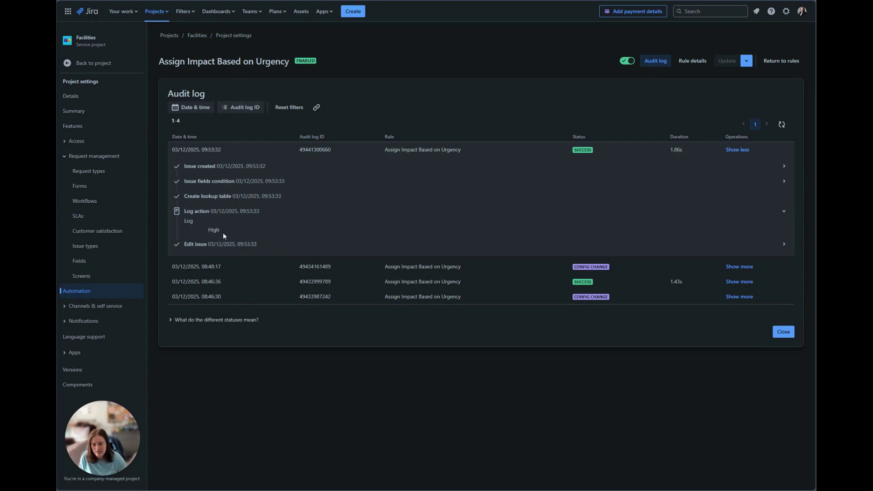
drag(224, 230, 206, 229)
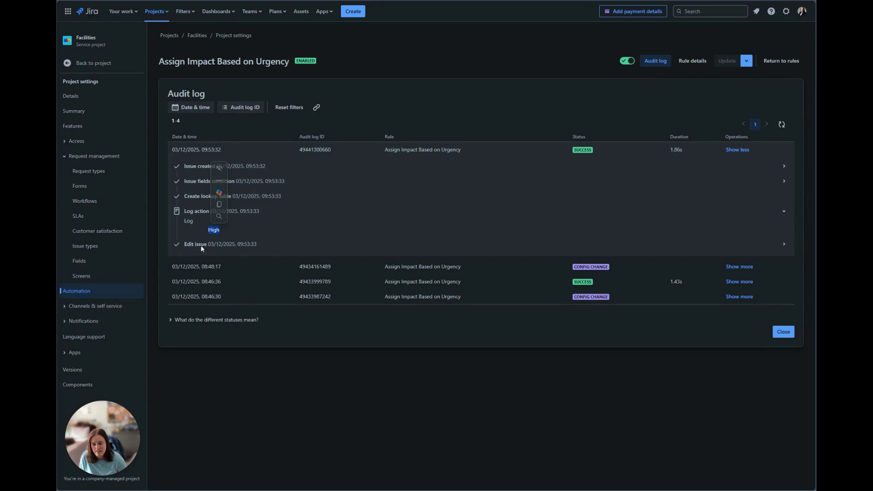
click(446, 60)
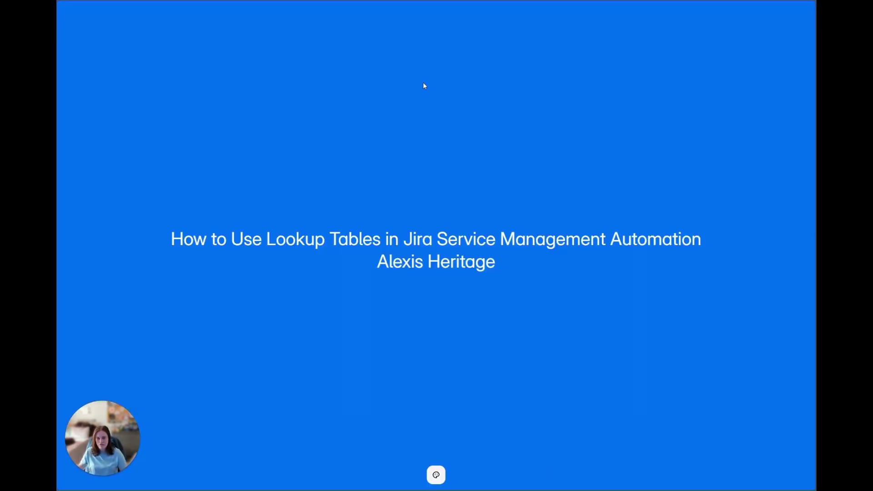